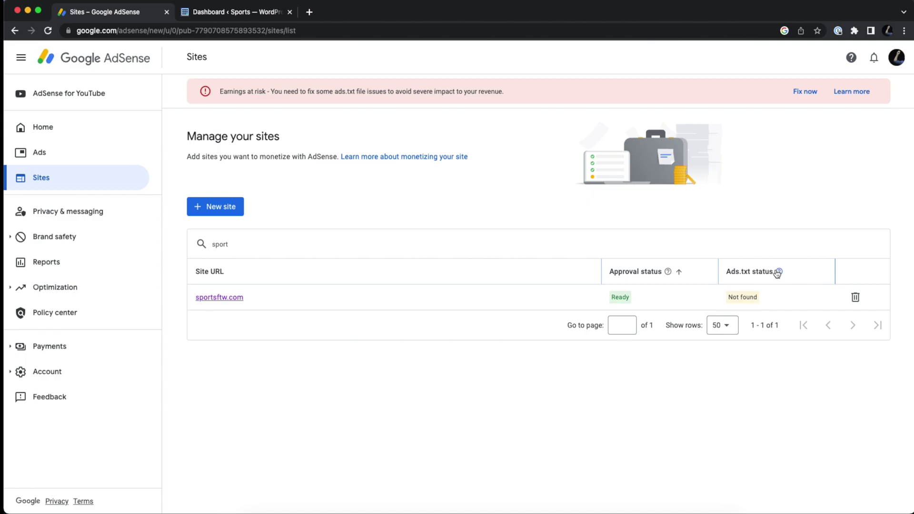
- Confirm sportsftw.com shows Ready but ads.txt status Not found in the AdSense sites list
{"action": "mouse_move", "coordinate": [779, 272]}
- Open the sportsftw.com site details and copy its ads.txt code line to the clipboard
{"action": "left_click", "coordinate": [220, 297]}
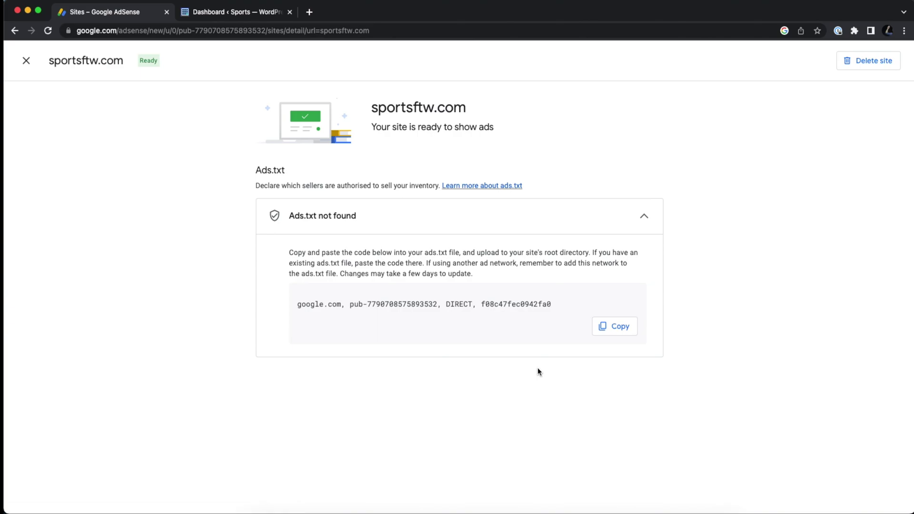
{"action": "left_click_drag", "start_coordinate": [563, 305], "coordinate": [284, 305]}
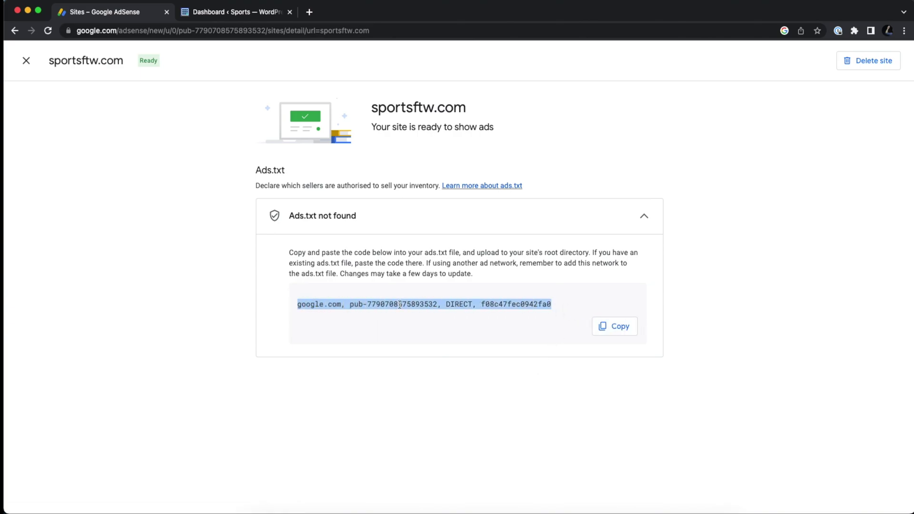
{"action": "left_click", "coordinate": [613, 328]}
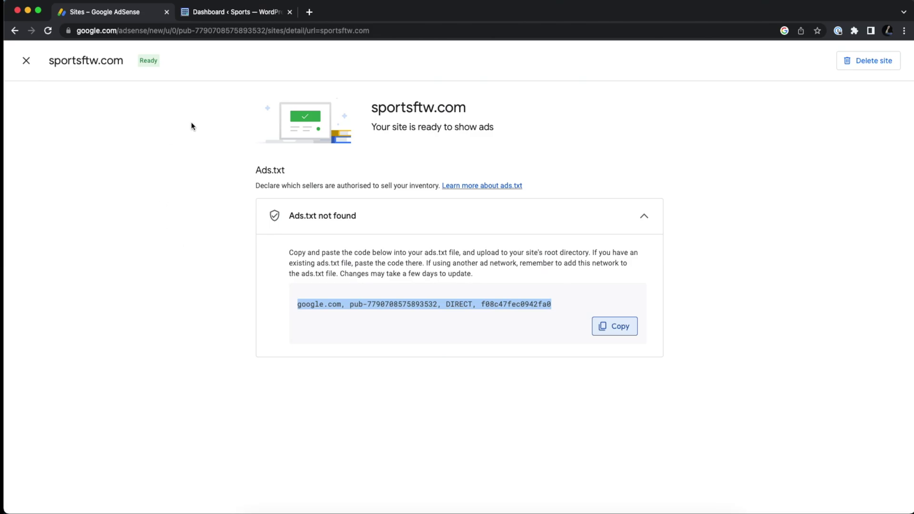
- In the WordPress dashboard, go to Plugins > Add New and search for 'file manager'
{"action": "left_click", "coordinate": [235, 14]}
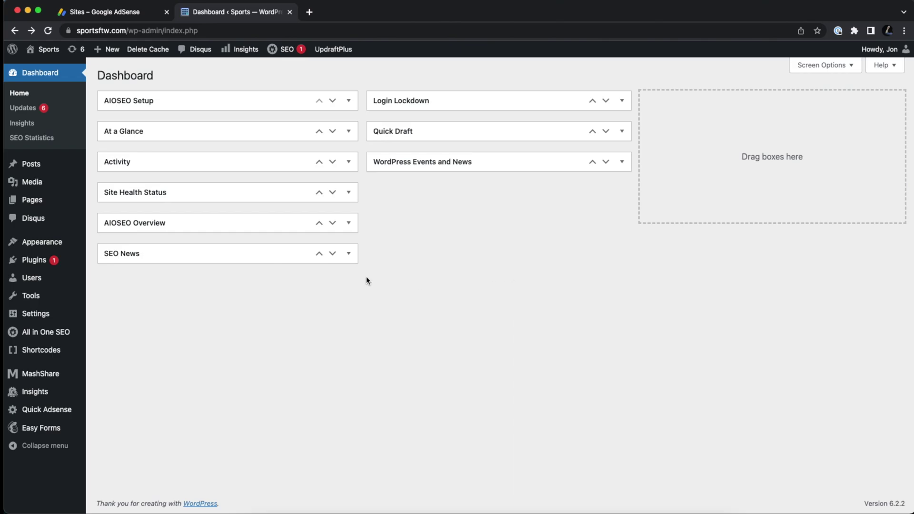
{"action": "left_click", "coordinate": [33, 261]}
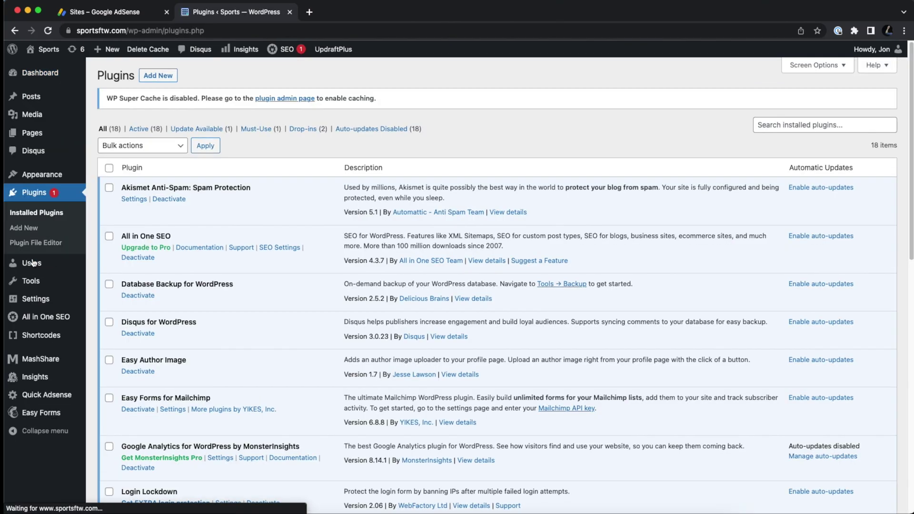
{"action": "left_click", "coordinate": [159, 76]}
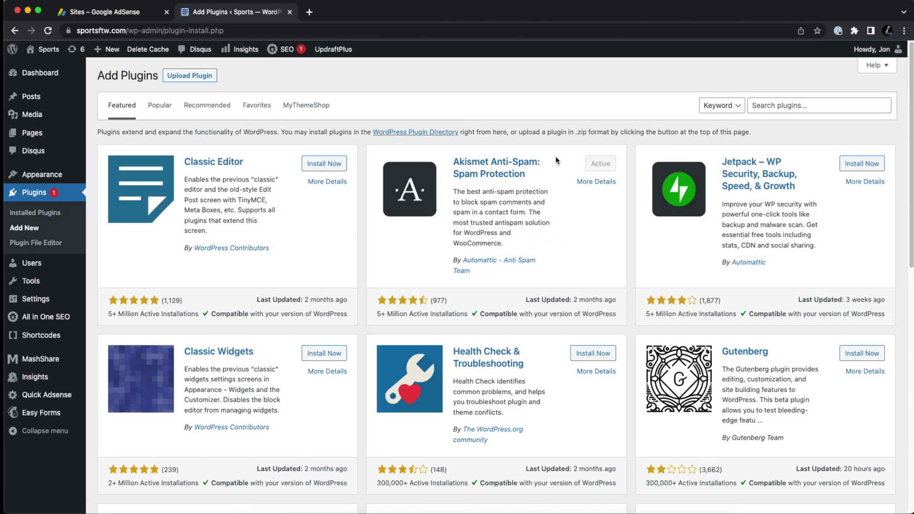
{"action": "left_click", "coordinate": [786, 104]}
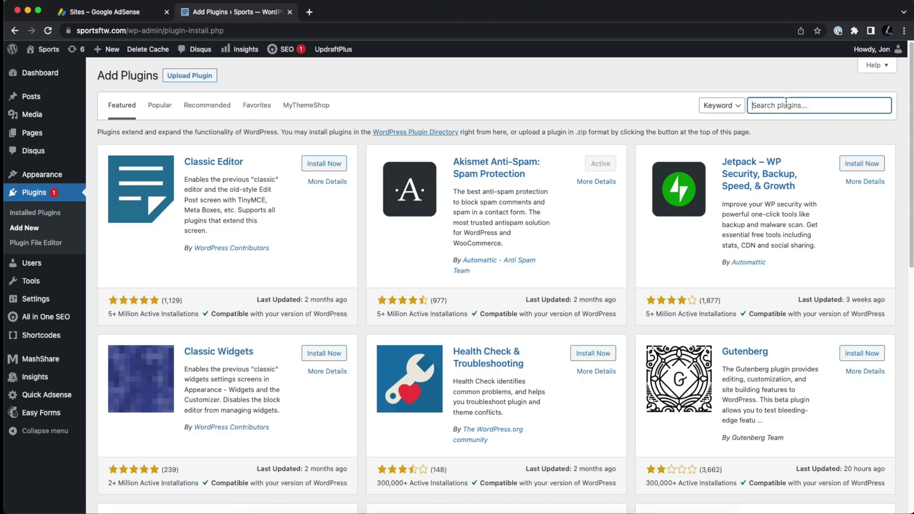
{"action": "type", "text": "file manager"}
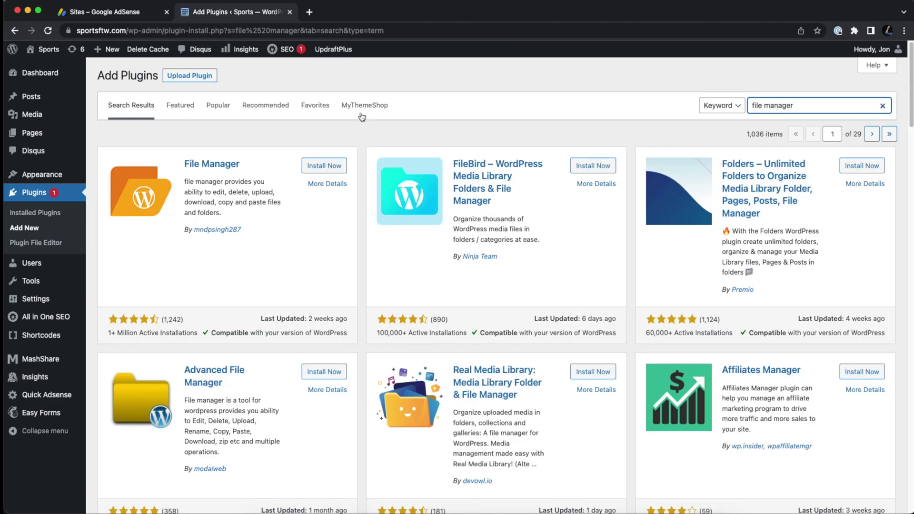
- Install the File Manager plugin by mndpsingh287 from the search results
{"action": "left_click_drag", "start_coordinate": [239, 164], "coordinate": [192, 165]}
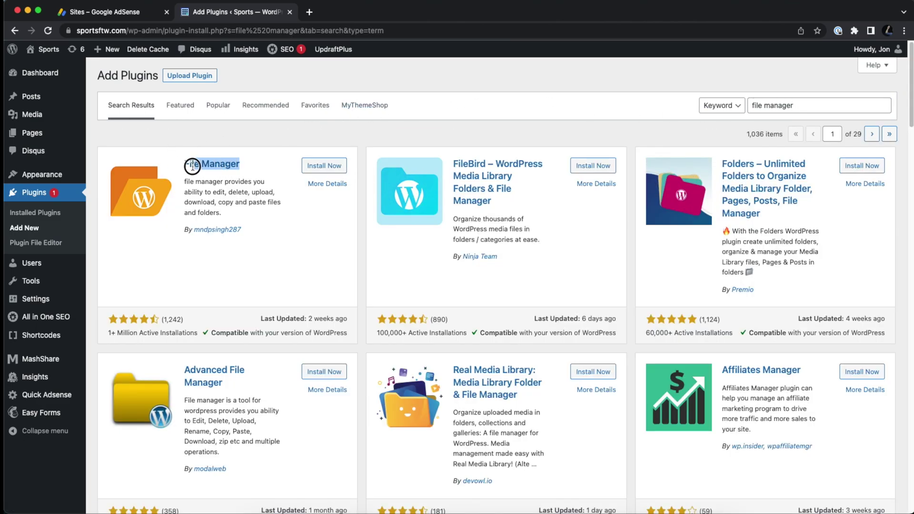
{"action": "left_click", "coordinate": [214, 260]}
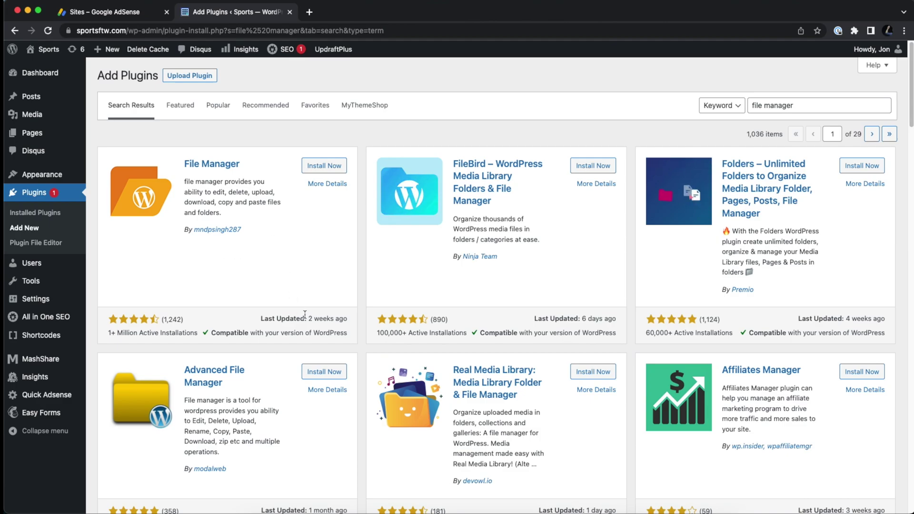
{"action": "left_click_drag", "start_coordinate": [260, 319], "coordinate": [137, 331]}
{"action": "left_click", "coordinate": [200, 337]}
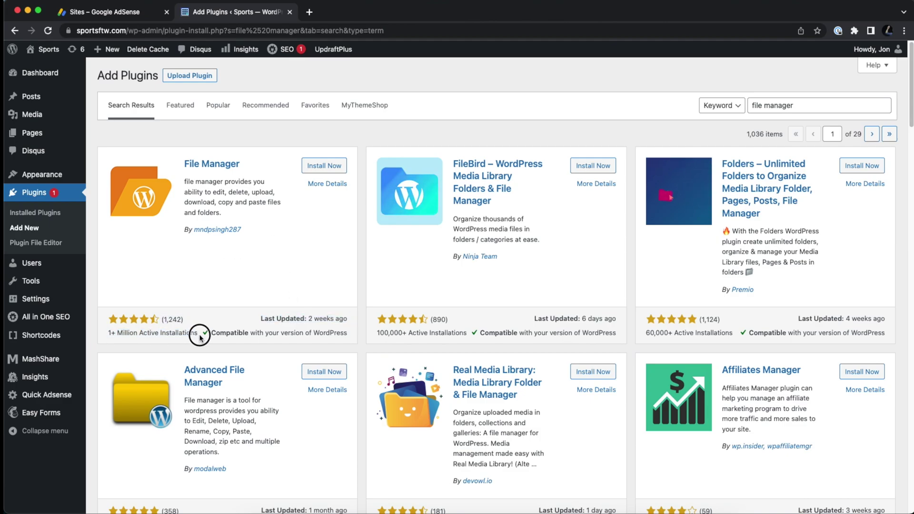
{"action": "left_click", "coordinate": [318, 169]}
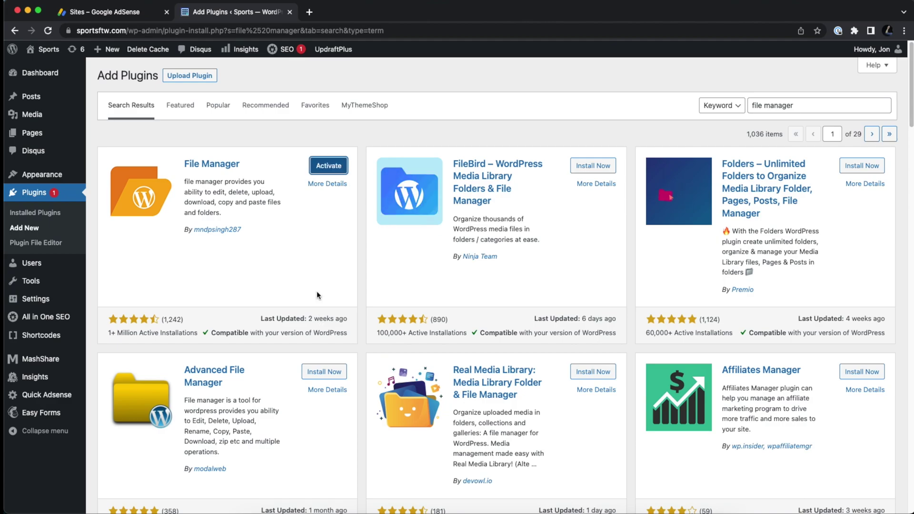
- Activate File Manager and open WP File Manager showing the 53 items in the sportsftw root
{"action": "left_click", "coordinate": [329, 166]}
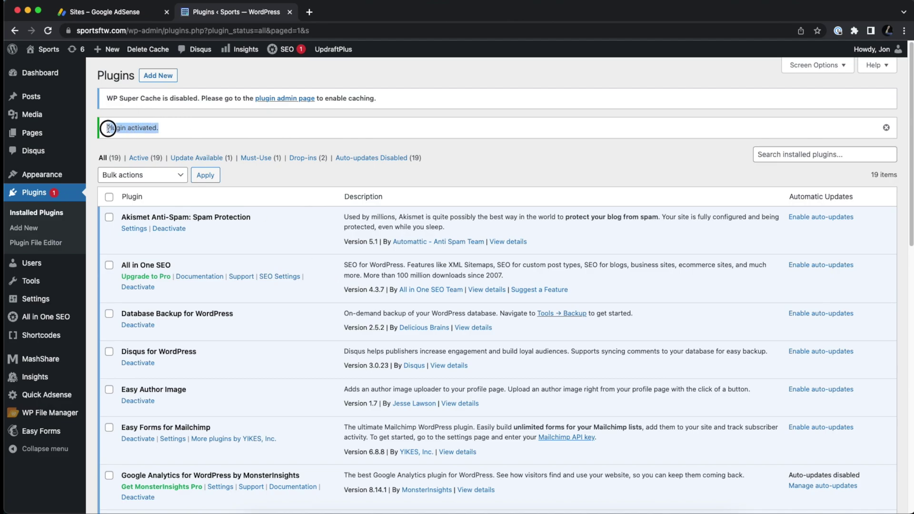
{"action": "mouse_move", "coordinate": [36, 420]}
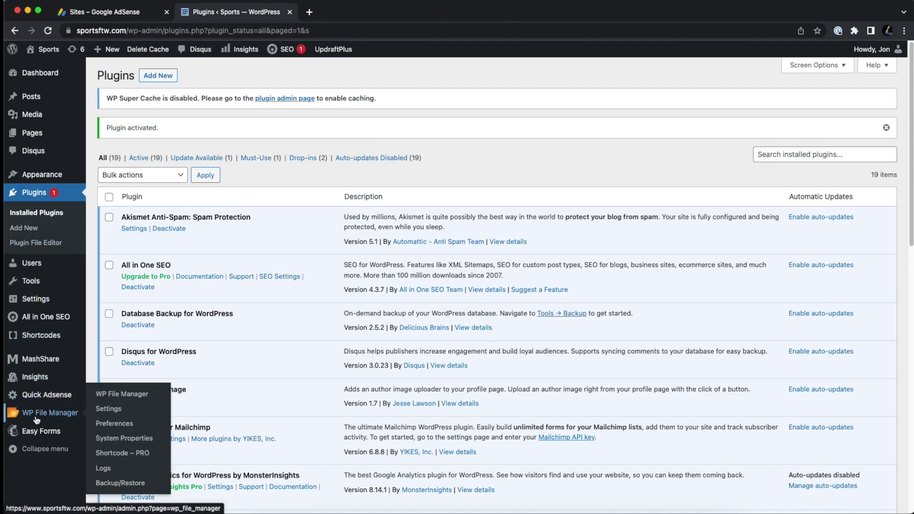
{"action": "left_click", "coordinate": [36, 420]}
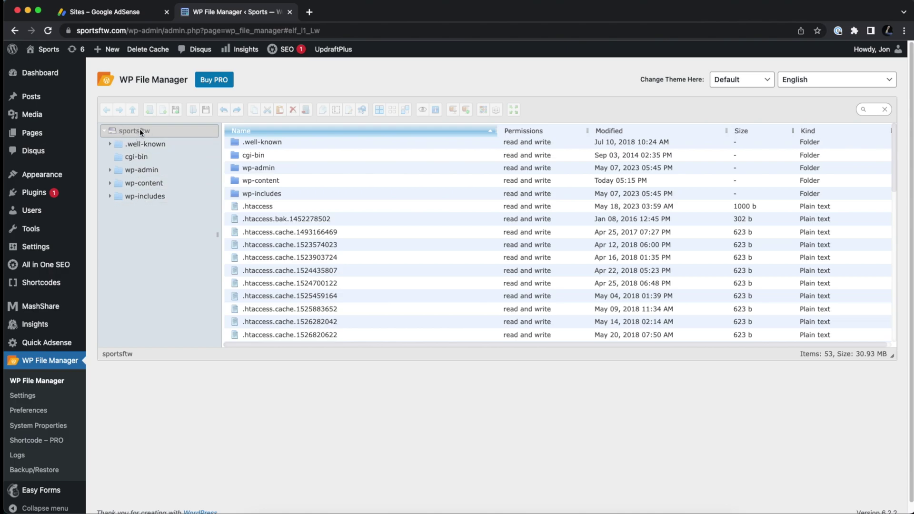
{"action": "scroll", "coordinate": [303, 262], "scroll_direction": "down", "scroll_amount": 10}
{"action": "scroll", "coordinate": [304, 261], "scroll_direction": "up", "scroll_amount": 10}
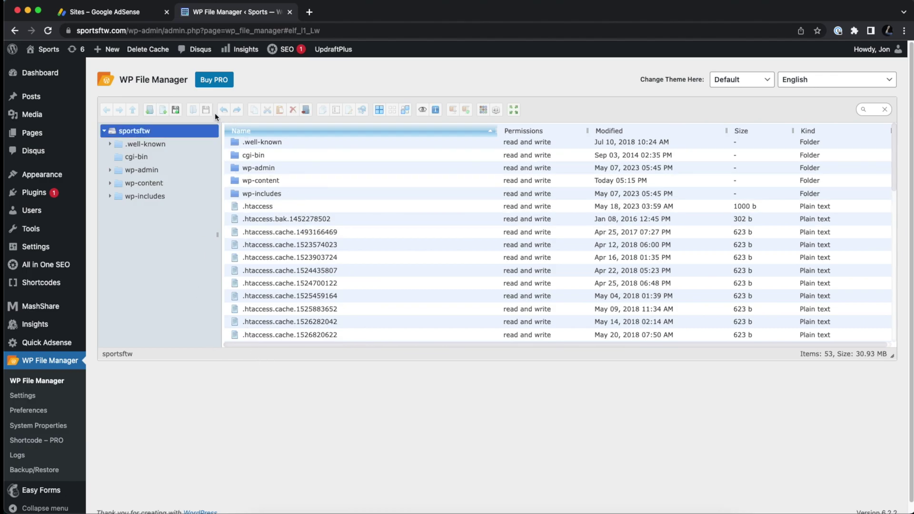
- Create a new empty text file named ads.txt in the sportsftw root folder
{"action": "left_click", "coordinate": [162, 110]}
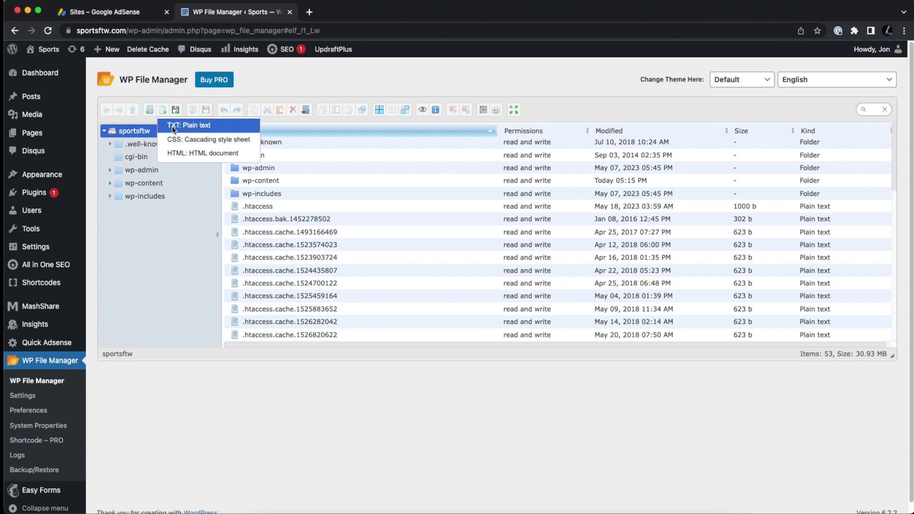
{"action": "left_click", "coordinate": [220, 129]}
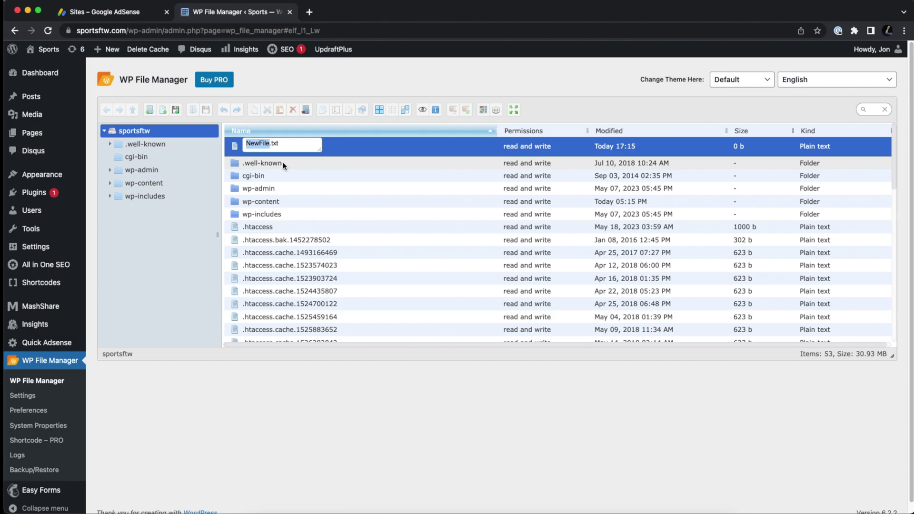
{"action": "type", "text": "ads"}
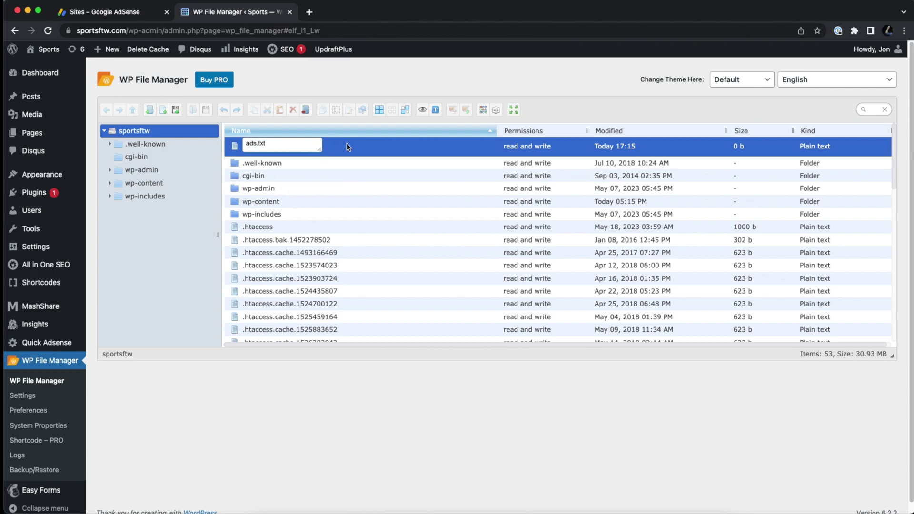
{"action": "key", "text": "Return"}
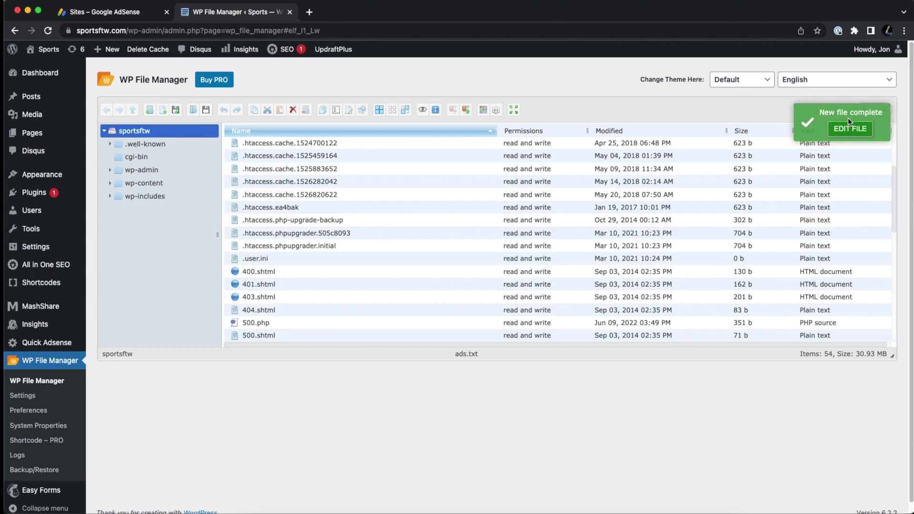
{"action": "scroll", "coordinate": [330, 236], "scroll_direction": "down", "scroll_amount": 2}
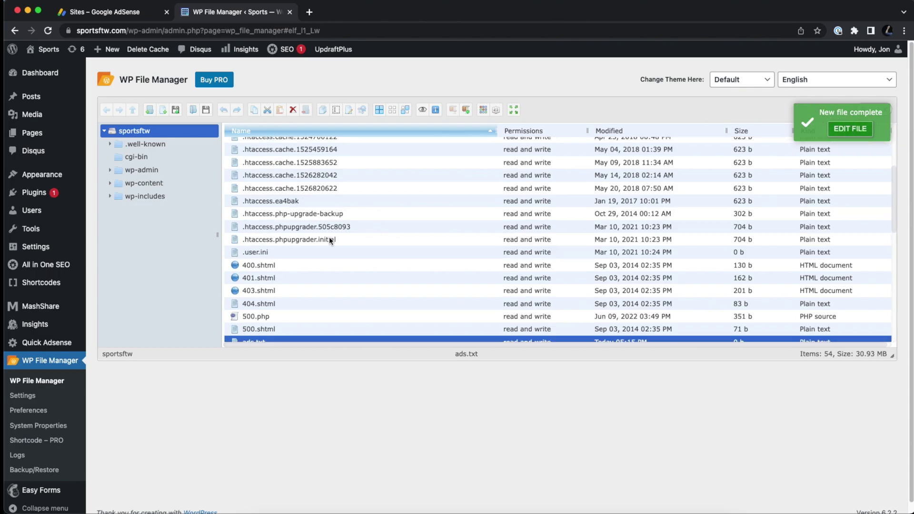
{"action": "scroll", "coordinate": [322, 245], "scroll_direction": "down", "scroll_amount": 3}
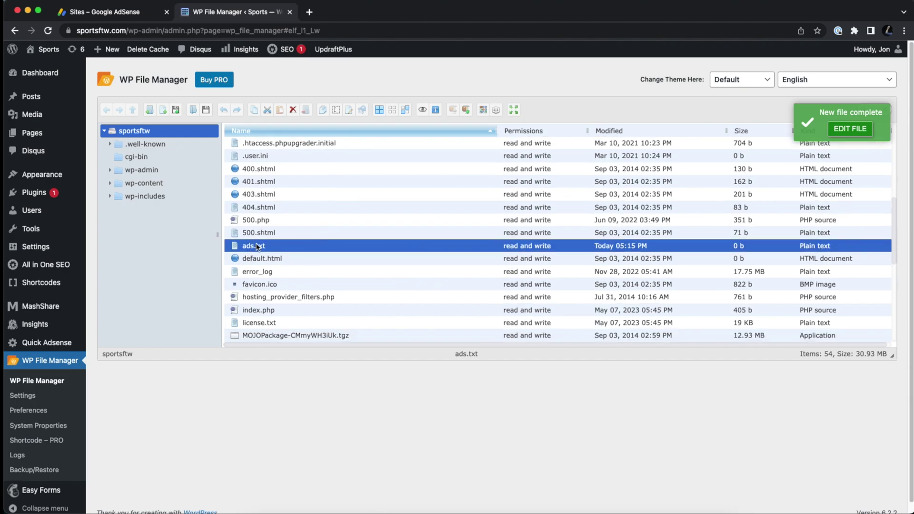
- Paste the copied AdSense publisher line into ads.txt in the Code Editor and save it
{"action": "right_click", "coordinate": [258, 246]}
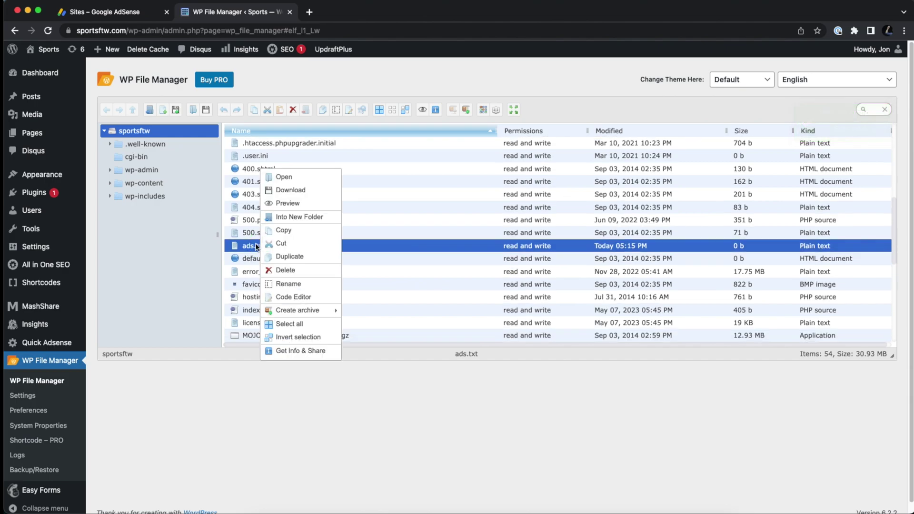
{"action": "left_click", "coordinate": [303, 298]}
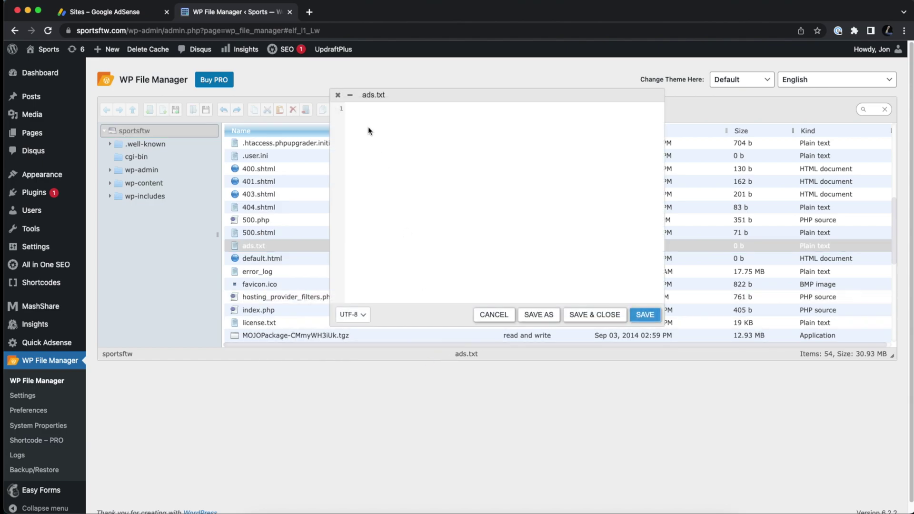
{"action": "left_click", "coordinate": [363, 110]}
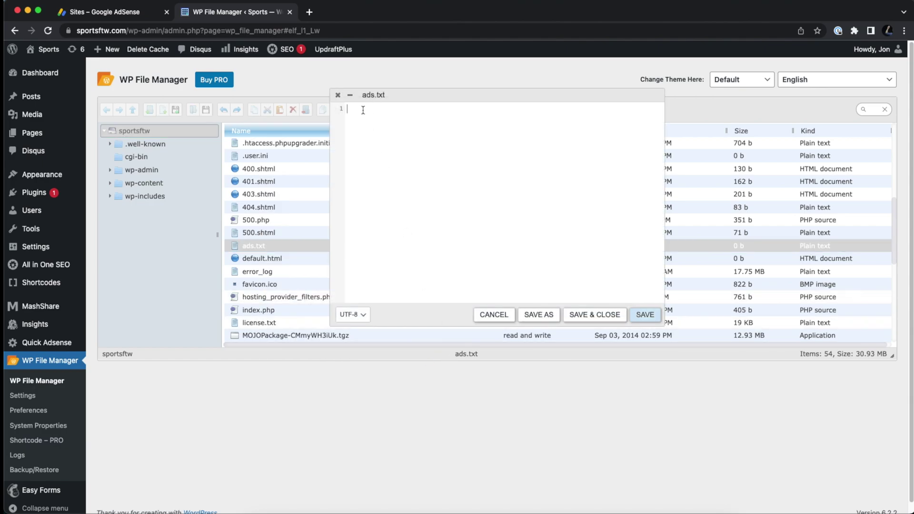
{"action": "key", "text": "super+v"}
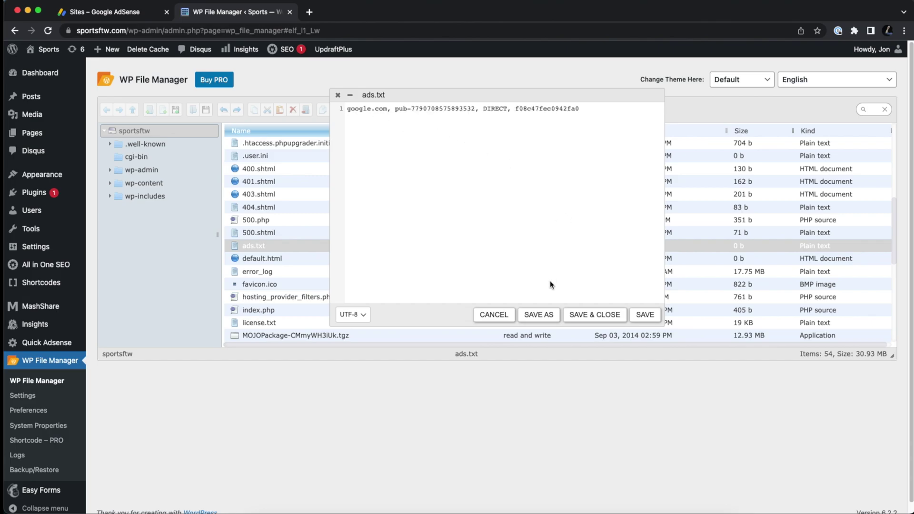
{"action": "left_click", "coordinate": [605, 317]}
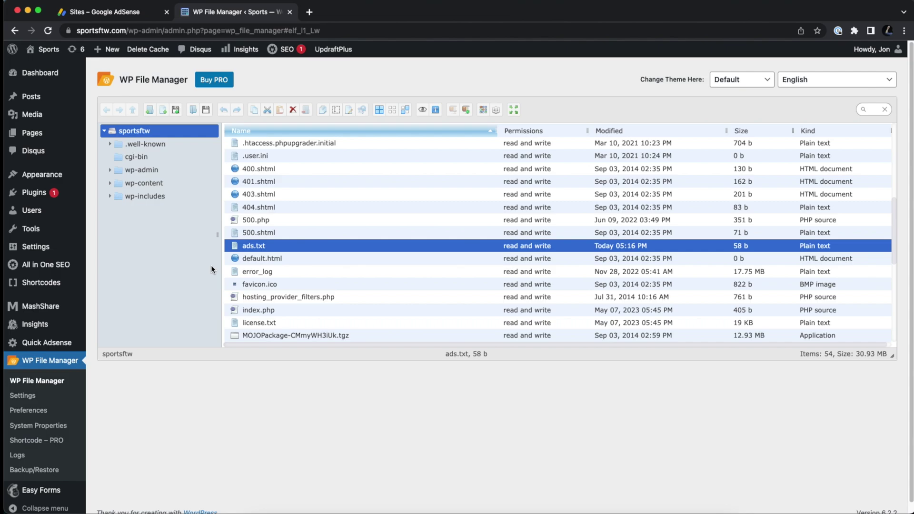
- Preview the saved ads.txt contents in WP File Manager, then close the preview
{"action": "right_click", "coordinate": [273, 248]}
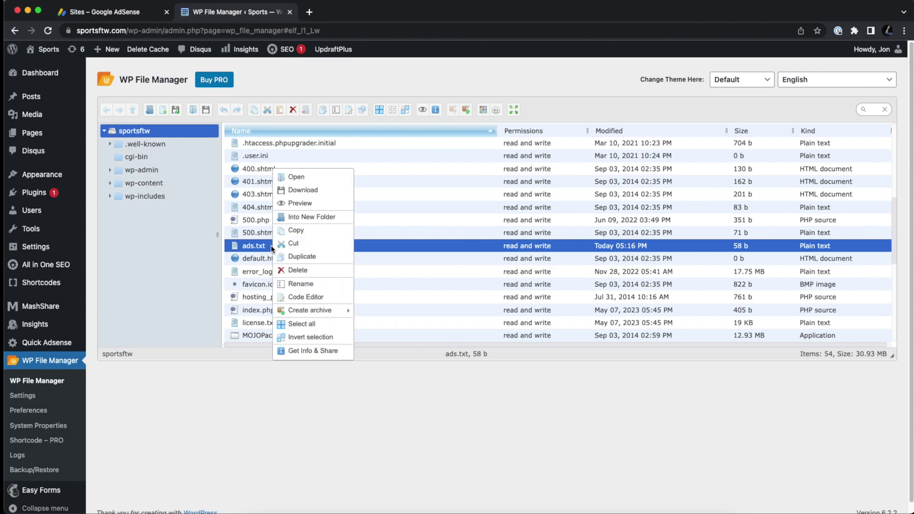
{"action": "left_click", "coordinate": [300, 204]}
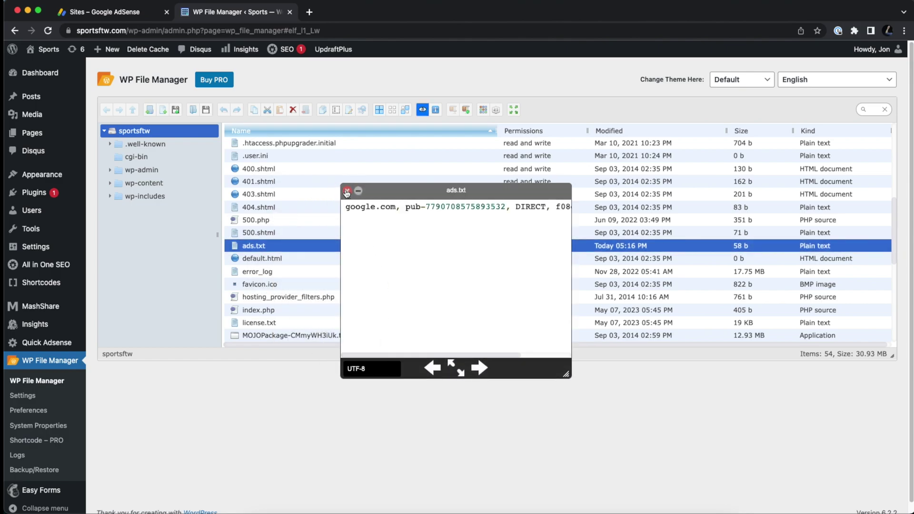
{"action": "left_click", "coordinate": [347, 191]}
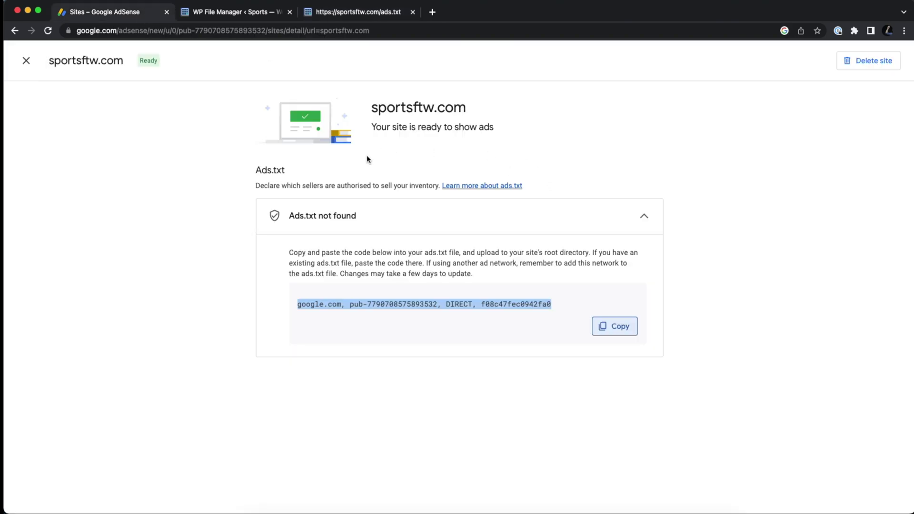
- Deselect the highlighted ads.txt code line on the AdSense sportsftw.com page
{"action": "left_click", "coordinate": [244, 212]}
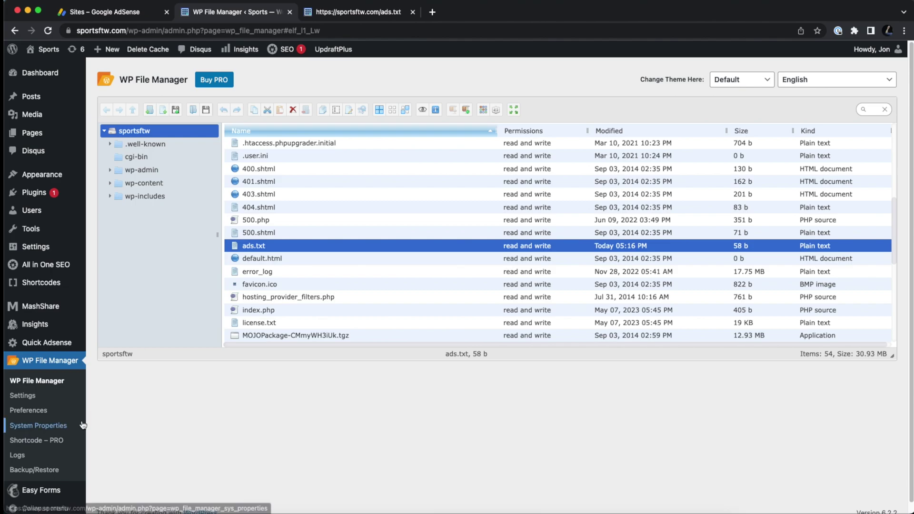
- Deactivate the WP File Manager plugin in the Installed Plugins list
{"action": "left_click", "coordinate": [33, 193]}
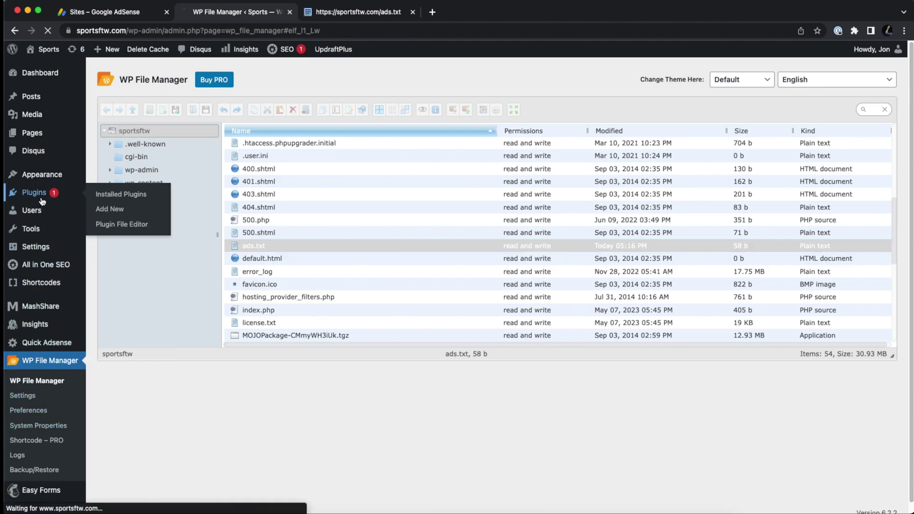
{"action": "scroll", "coordinate": [327, 300], "scroll_direction": "down", "scroll_amount": 15}
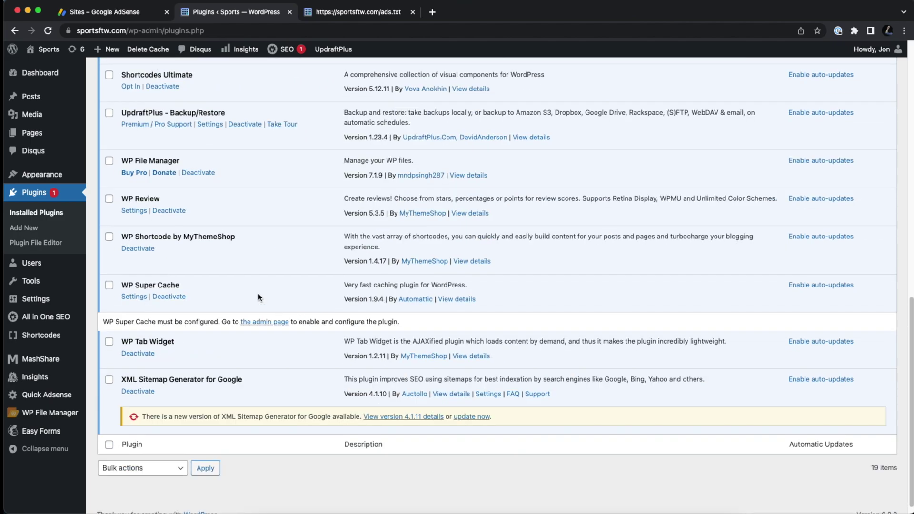
{"action": "scroll", "coordinate": [266, 278], "scroll_direction": "up", "scroll_amount": 1}
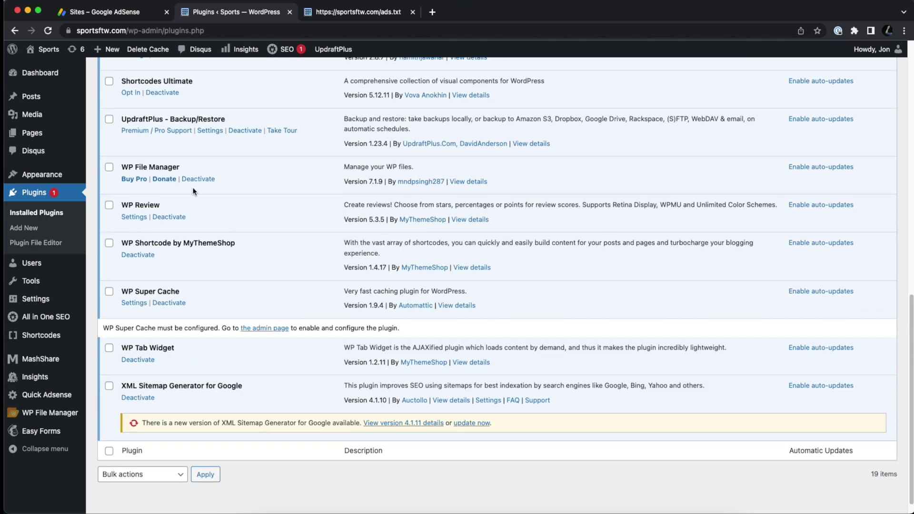
{"action": "left_click", "coordinate": [109, 168]}
{"action": "left_click", "coordinate": [198, 181]}
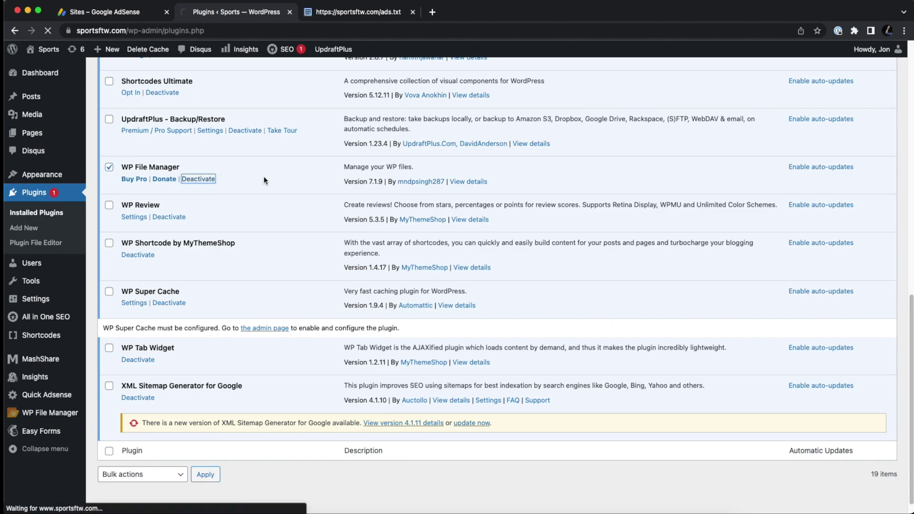
- Delete the deactivated WP File Manager plugin and confirm the deletion
{"action": "scroll", "coordinate": [313, 303], "scroll_direction": "down", "scroll_amount": 5}
{"action": "scroll", "coordinate": [314, 306], "scroll_direction": "down", "scroll_amount": 5}
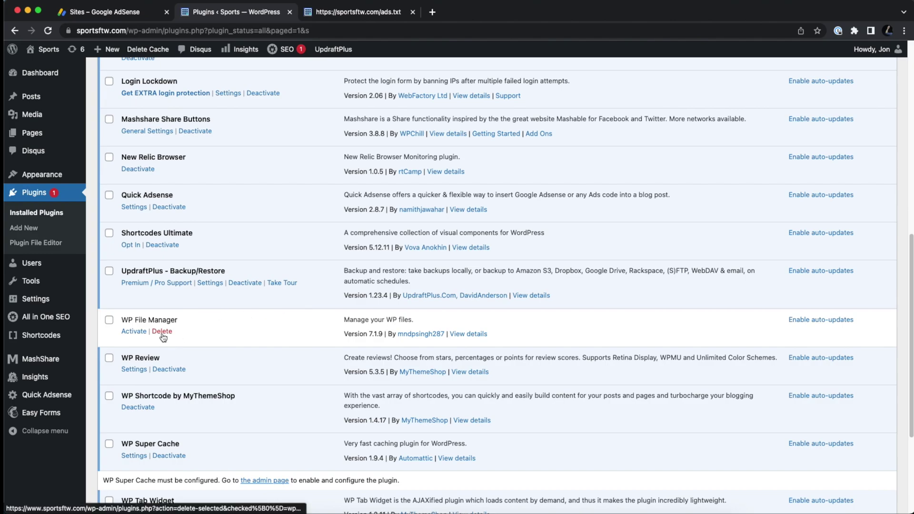
{"action": "left_click", "coordinate": [164, 332]}
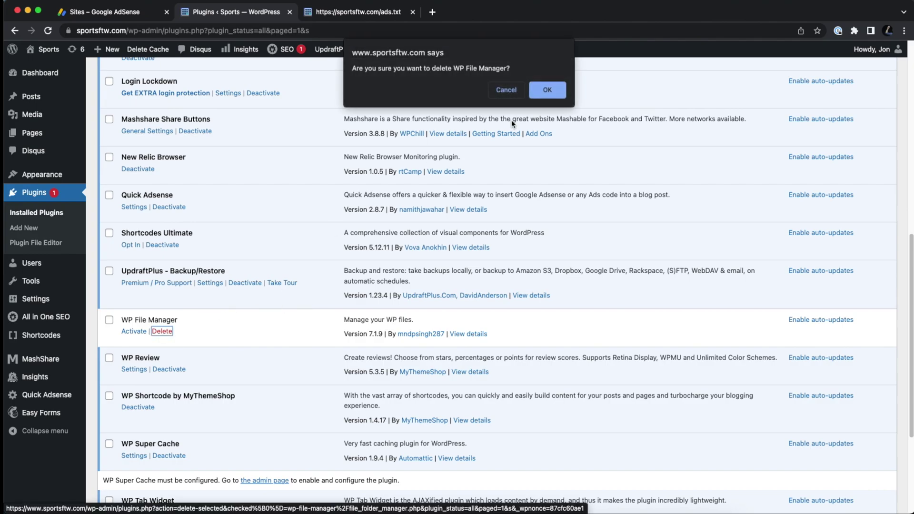
{"action": "left_click", "coordinate": [546, 90]}
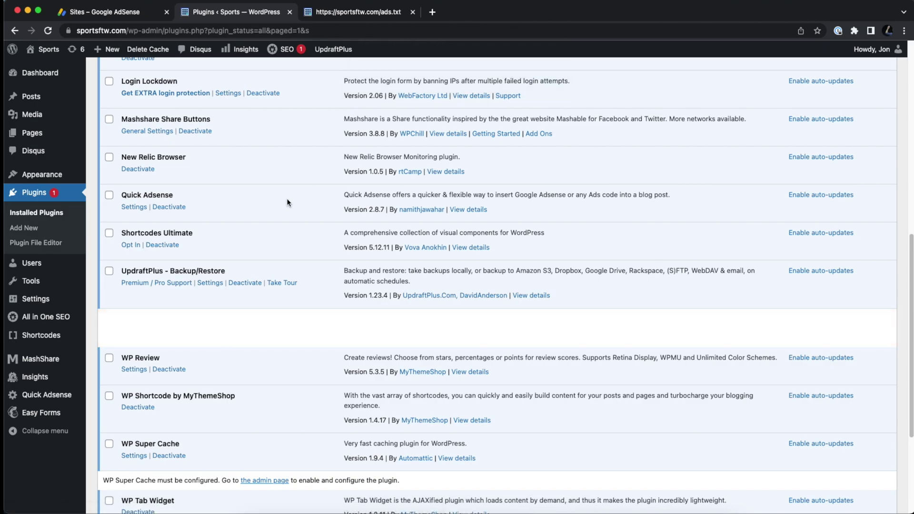